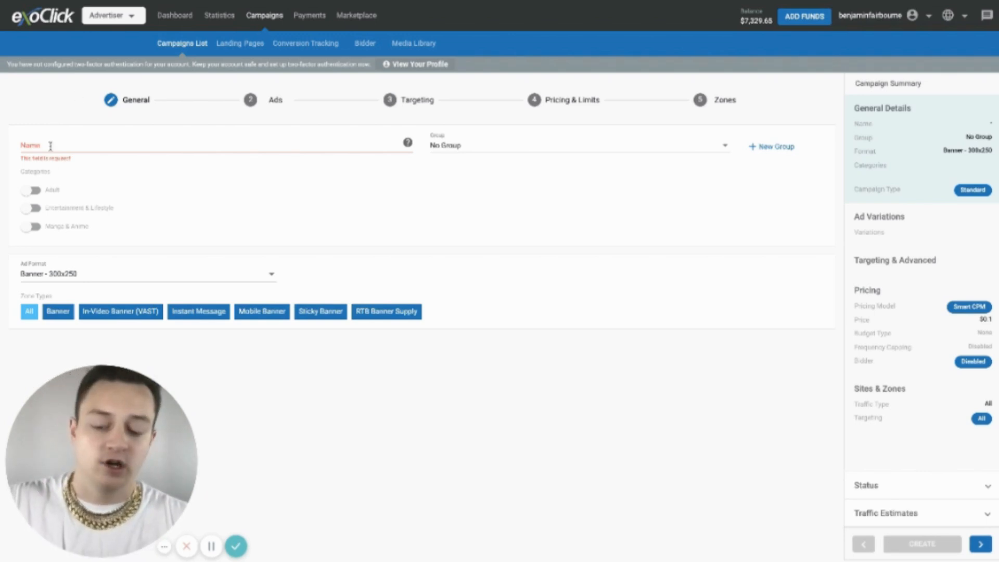
Step: Name the campaign 123 and enable the Adult category with all of its subcategories
{"action": "left_click", "coordinate": [50, 146]}
{"action": "type", "text": "123"}
{"action": "left_click", "coordinate": [31, 190]}
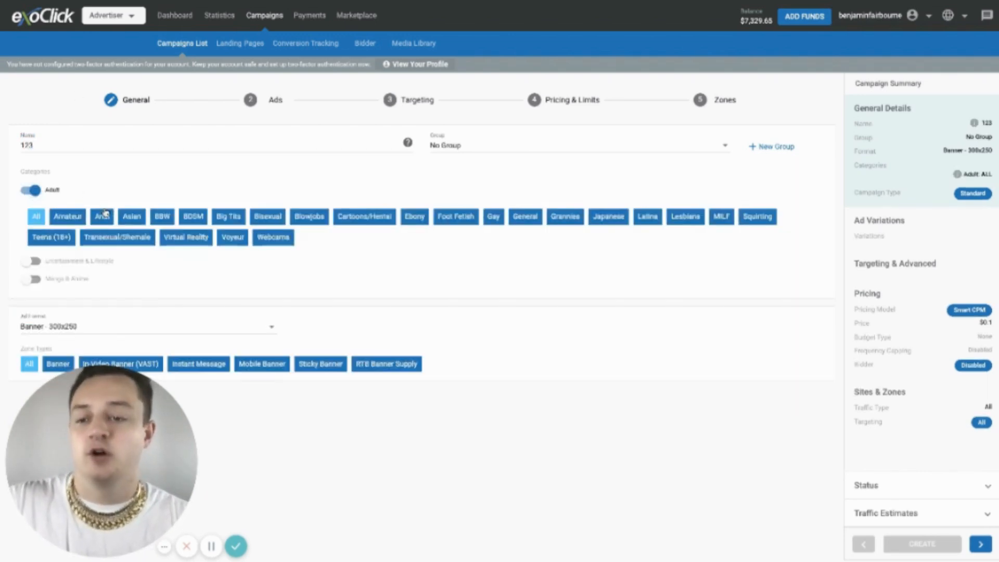
{"action": "left_click", "coordinate": [32, 190]}
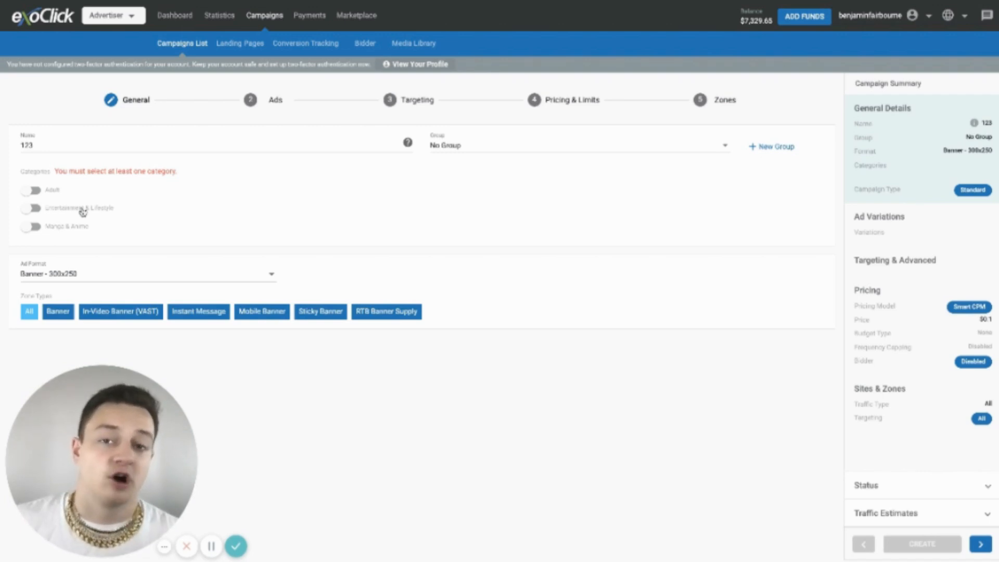
{"action": "left_click", "coordinate": [50, 190]}
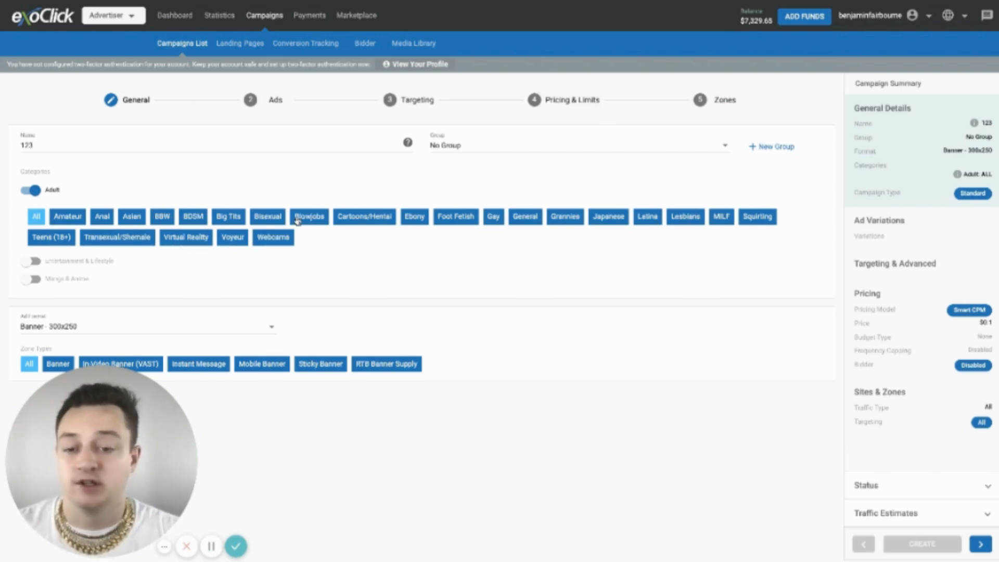
Step: Review the available ad formats from banners to push notifications and video, and choose Banner - 300x250
{"action": "left_click", "coordinate": [198, 329]}
{"action": "scroll", "coordinate": [99, 430], "scroll_direction": "down", "scroll_amount": 3}
{"action": "scroll", "coordinate": [100, 429], "scroll_direction": "down", "scroll_amount": 2}
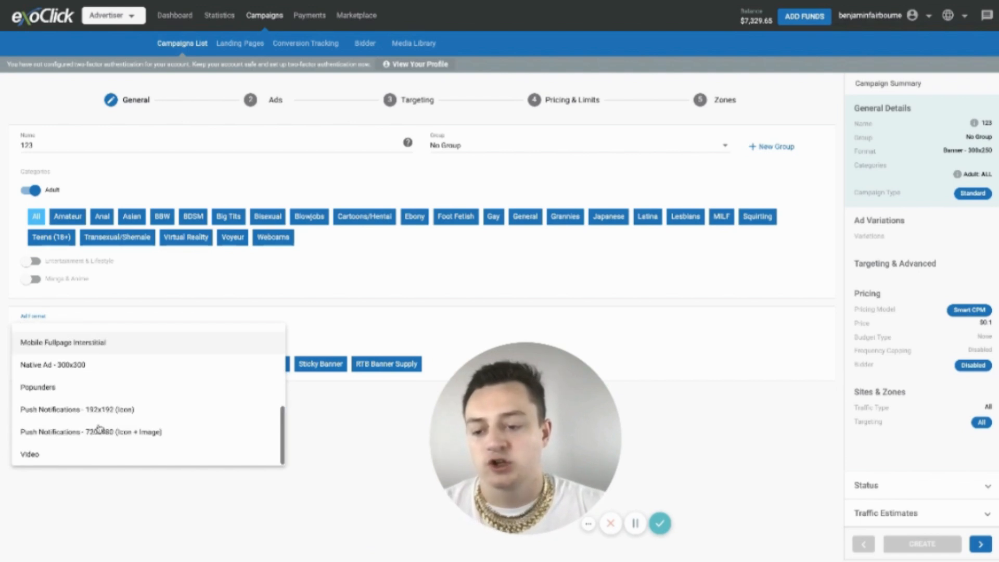
{"action": "scroll", "coordinate": [99, 425], "scroll_direction": "up", "scroll_amount": 5}
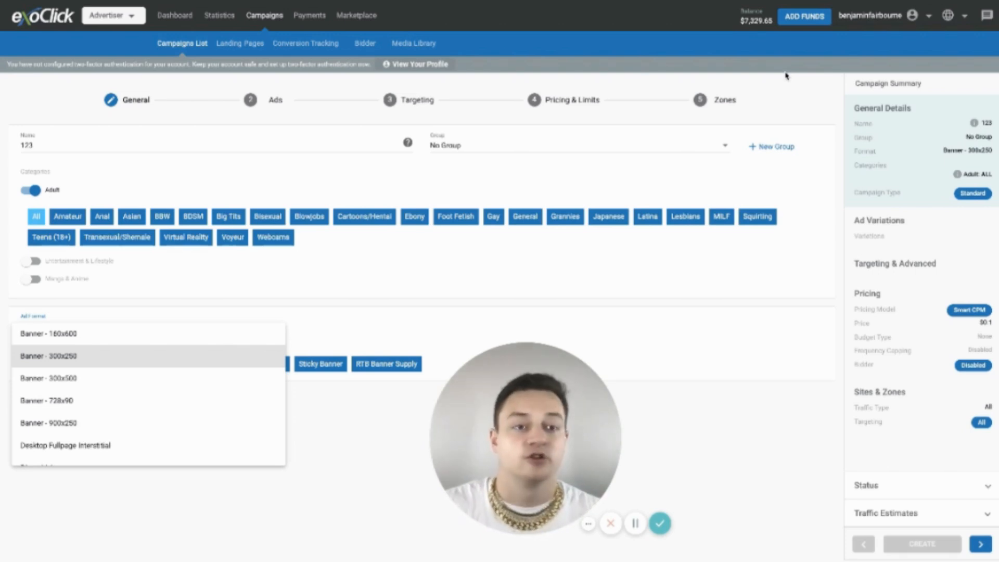
{"action": "scroll", "coordinate": [127, 401], "scroll_direction": "down", "scroll_amount": 3}
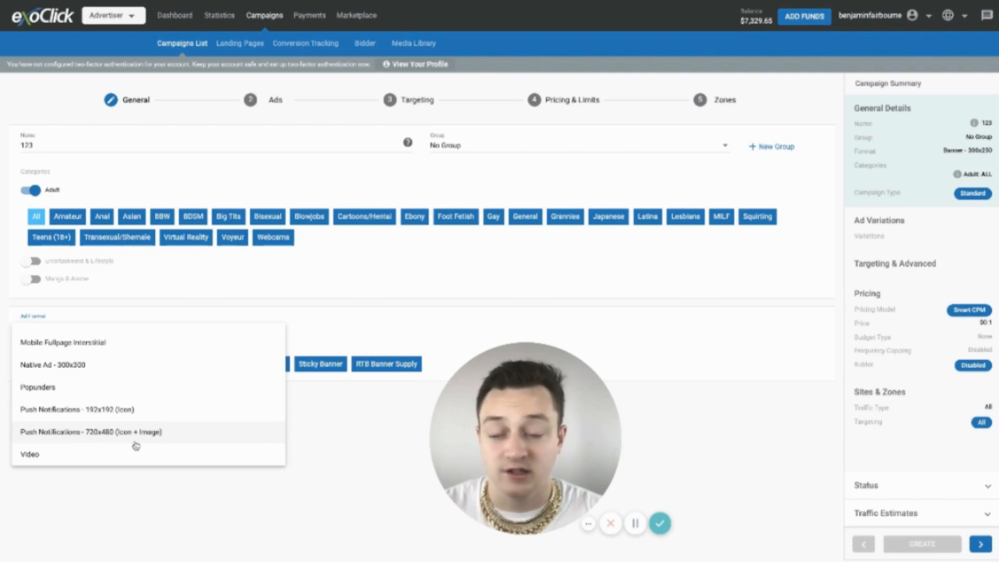
{"action": "scroll", "coordinate": [141, 411], "scroll_direction": "up", "scroll_amount": 4}
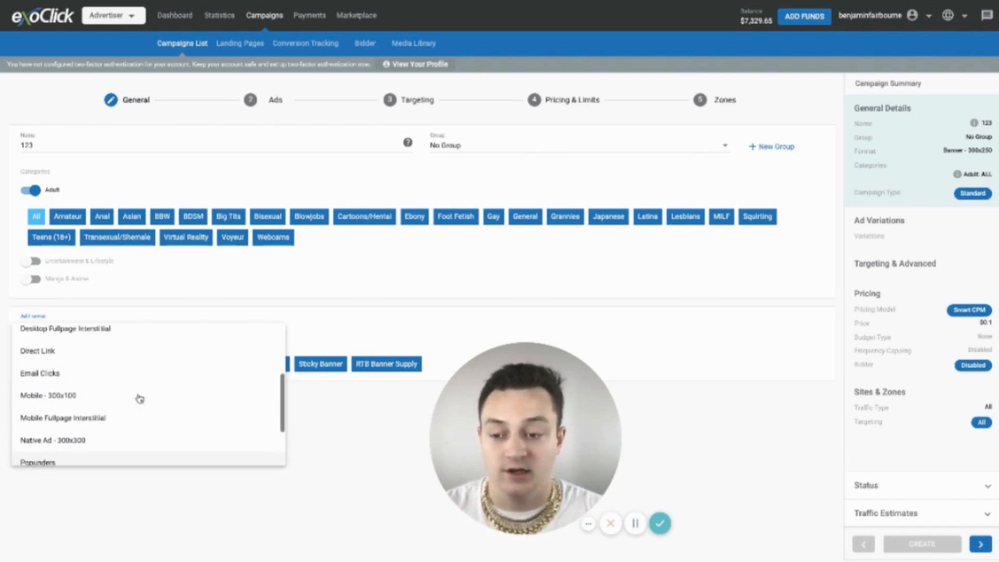
{"action": "scroll", "coordinate": [139, 398], "scroll_direction": "up", "scroll_amount": 1}
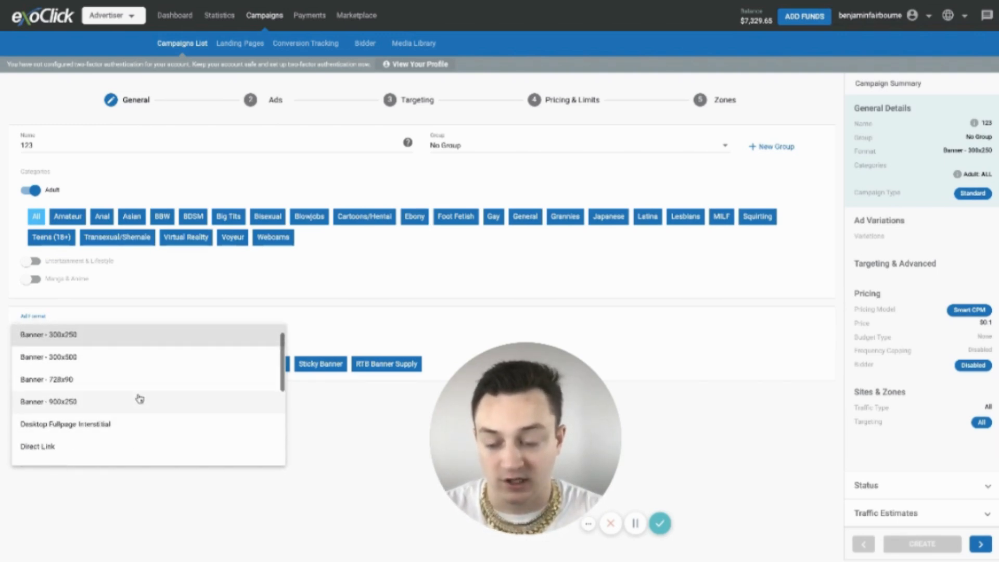
{"action": "scroll", "coordinate": [142, 406], "scroll_direction": "down", "scroll_amount": 3}
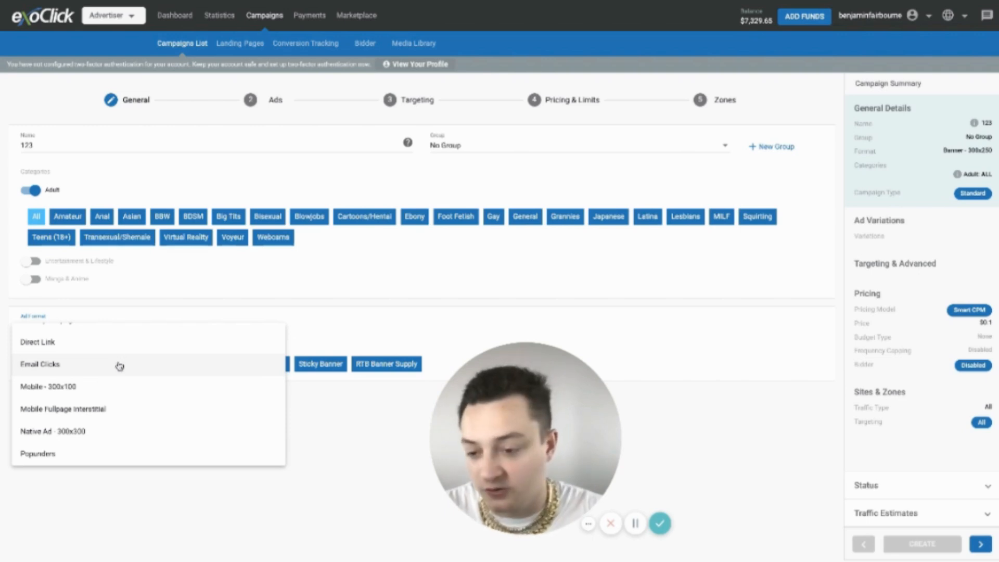
{"action": "scroll", "coordinate": [127, 423], "scroll_direction": "down", "scroll_amount": 3}
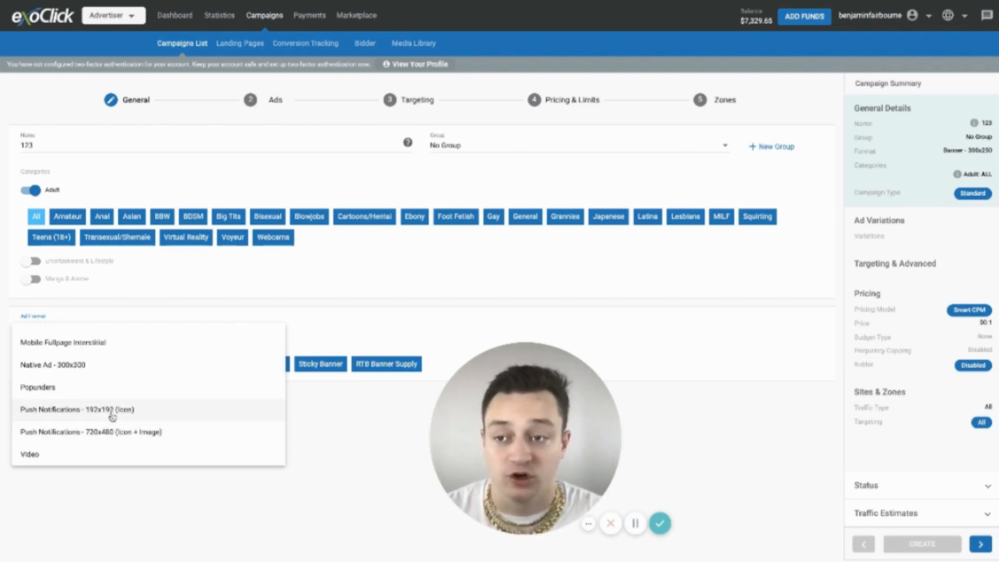
{"action": "scroll", "coordinate": [138, 397], "scroll_direction": "up", "scroll_amount": 5}
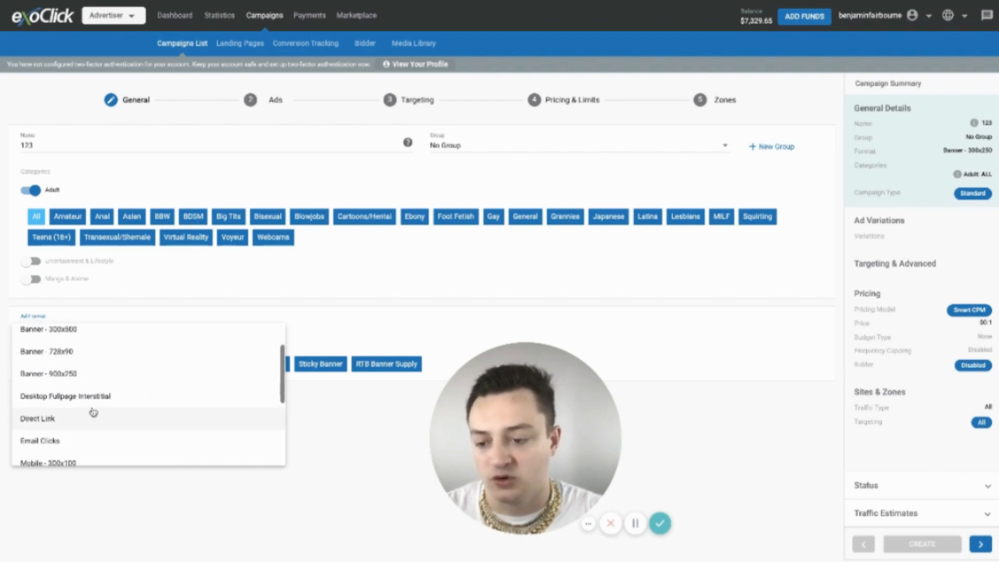
{"action": "scroll", "coordinate": [80, 440], "scroll_direction": "up", "scroll_amount": 2}
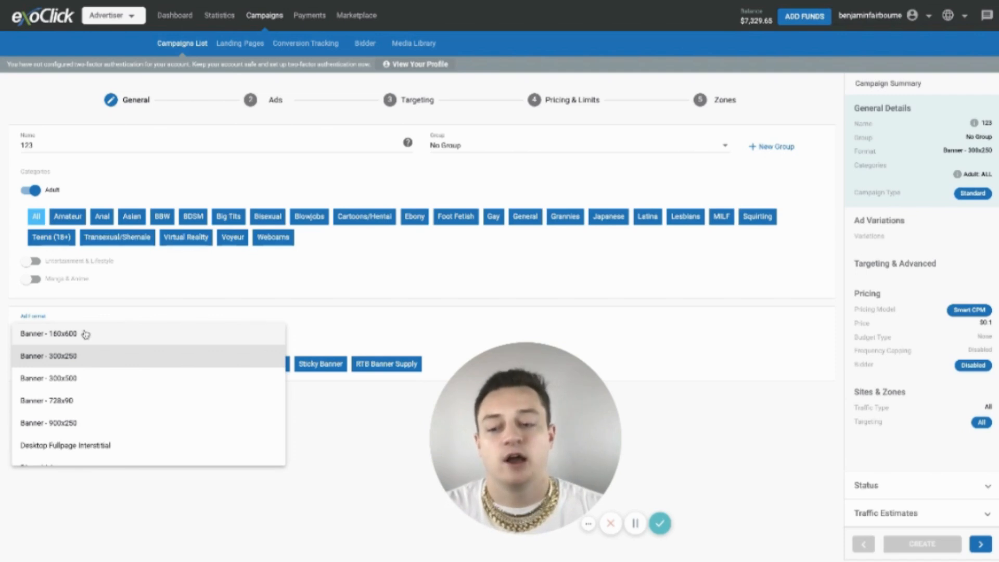
{"action": "left_click", "coordinate": [100, 359]}
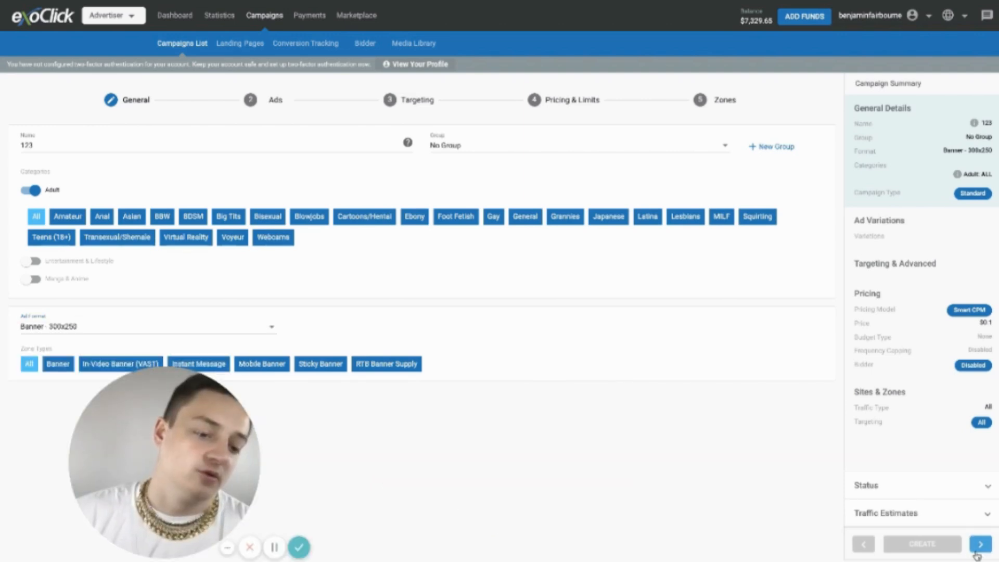
Step: Proceed to the targeting stage, filter the available locations by "united" and add United States to the targeted locations
{"action": "left_click", "coordinate": [980, 544]}
{"action": "left_click", "coordinate": [66, 149]}
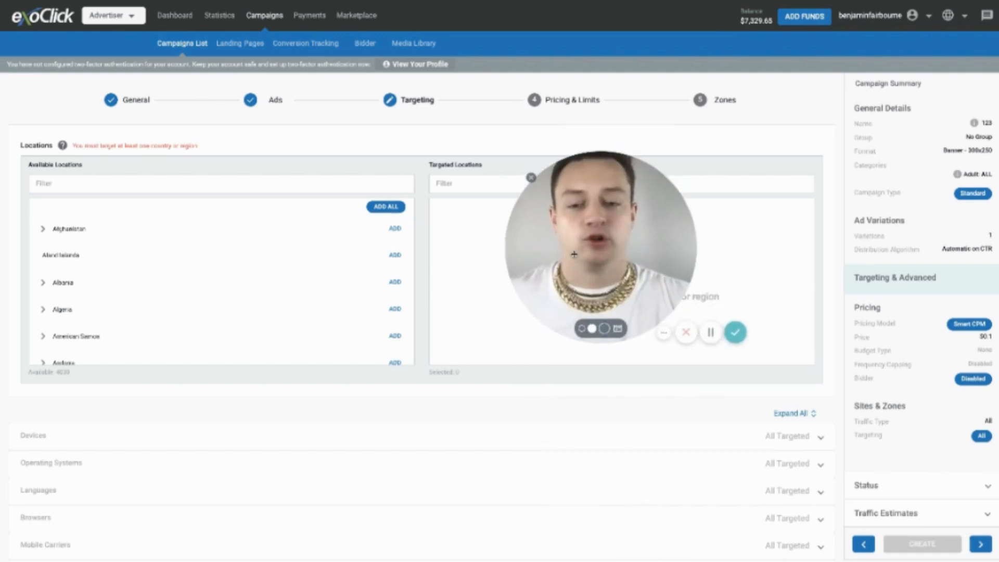
{"action": "scroll", "coordinate": [183, 329], "scroll_direction": "down", "scroll_amount": 2}
{"action": "left_click", "coordinate": [223, 181]}
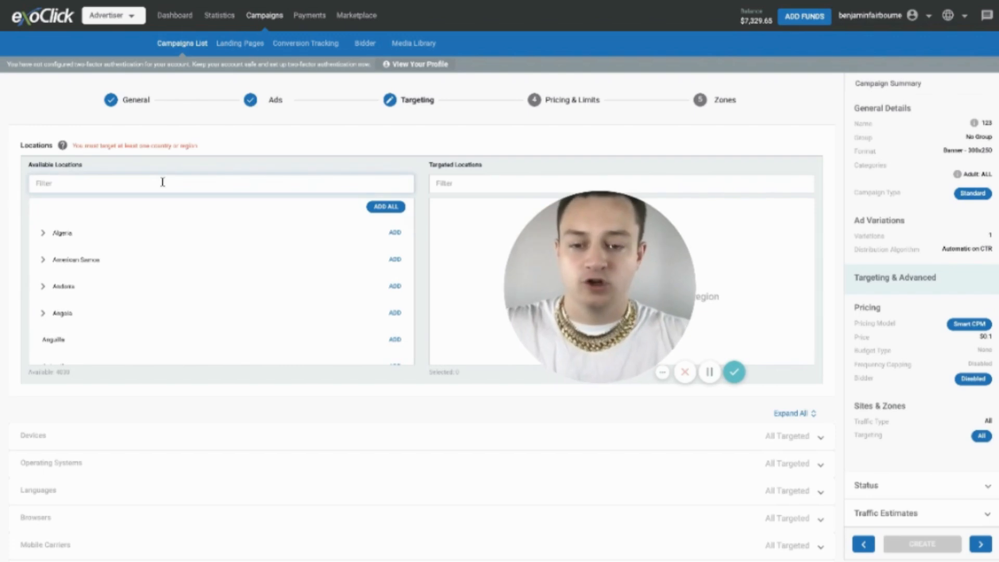
{"action": "type", "text": "u"}
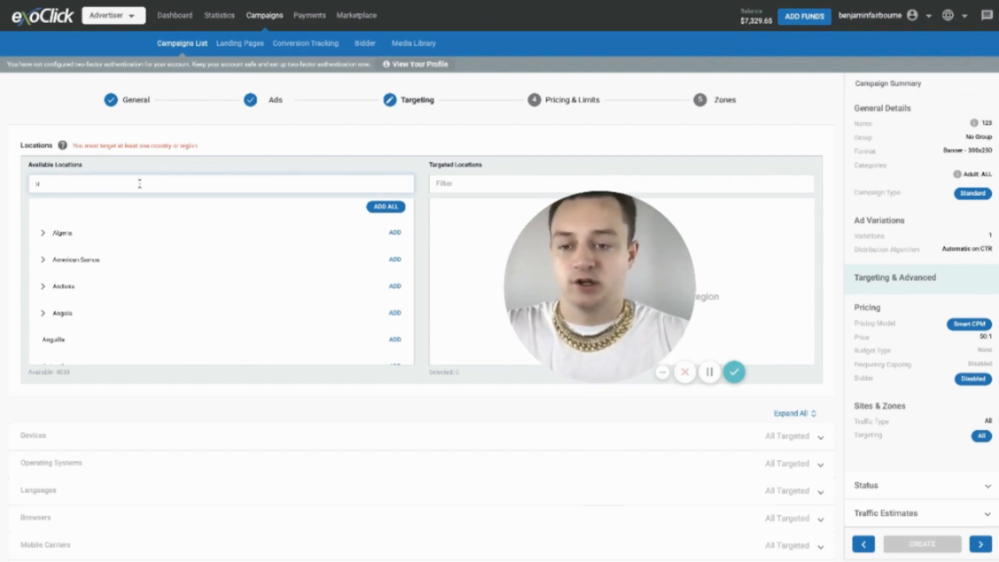
{"action": "type", "text": "nited"}
{"action": "left_click", "coordinate": [395, 239]}
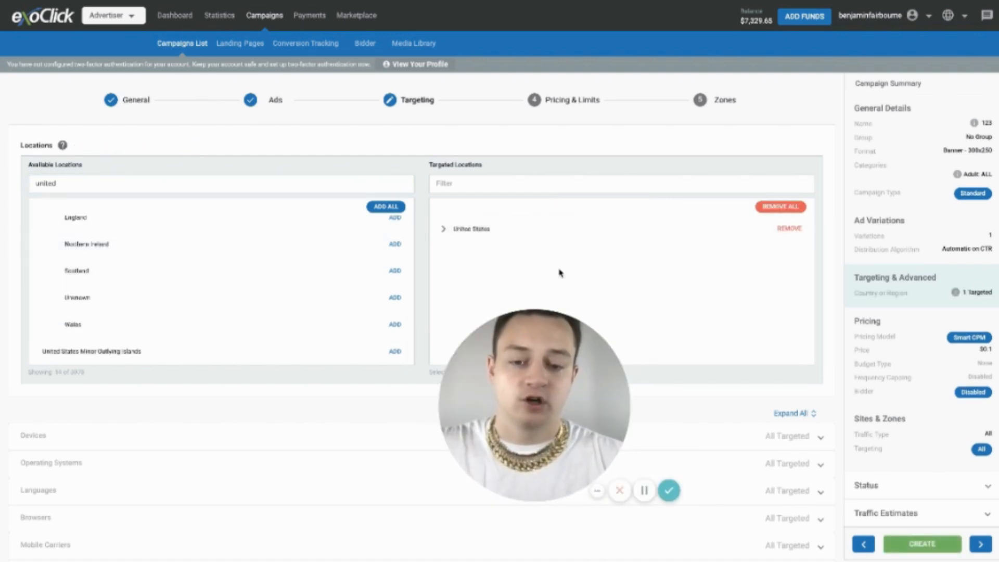
Step: Add Mobile to the campaign's targeted devices and check the operating system targeting options
{"action": "scroll", "coordinate": [200, 361], "scroll_direction": "down", "scroll_amount": 3}
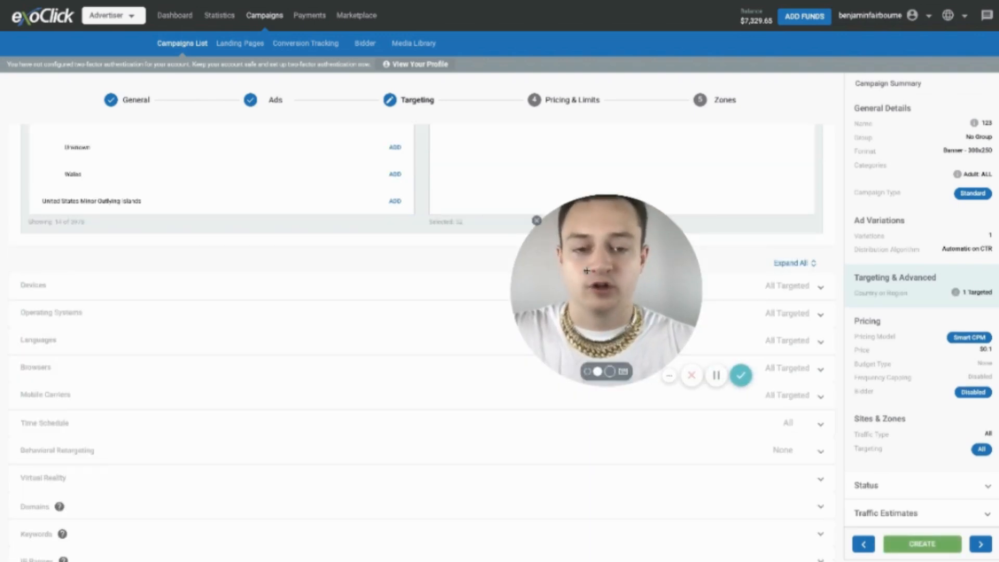
{"action": "left_click_drag", "start_coordinate": [597, 284], "coordinate": [475, 158]}
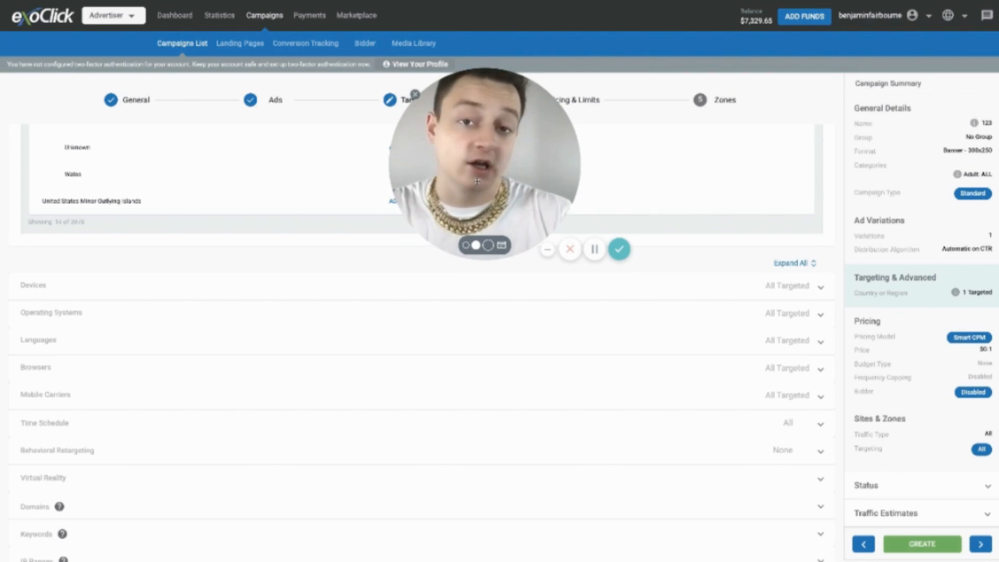
{"action": "scroll", "coordinate": [308, 187], "scroll_direction": "up", "scroll_amount": 1}
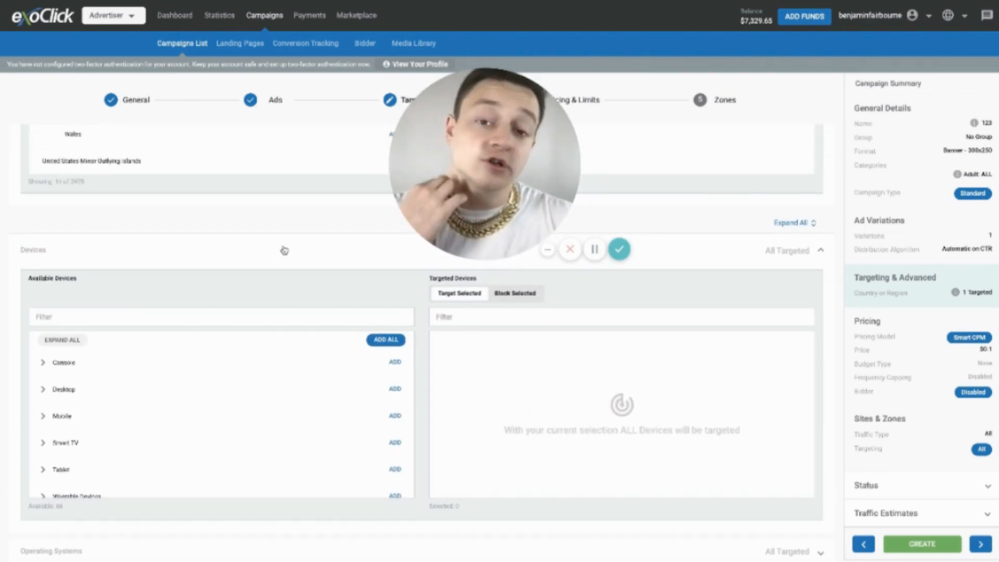
{"action": "scroll", "coordinate": [360, 236], "scroll_direction": "up", "scroll_amount": 4}
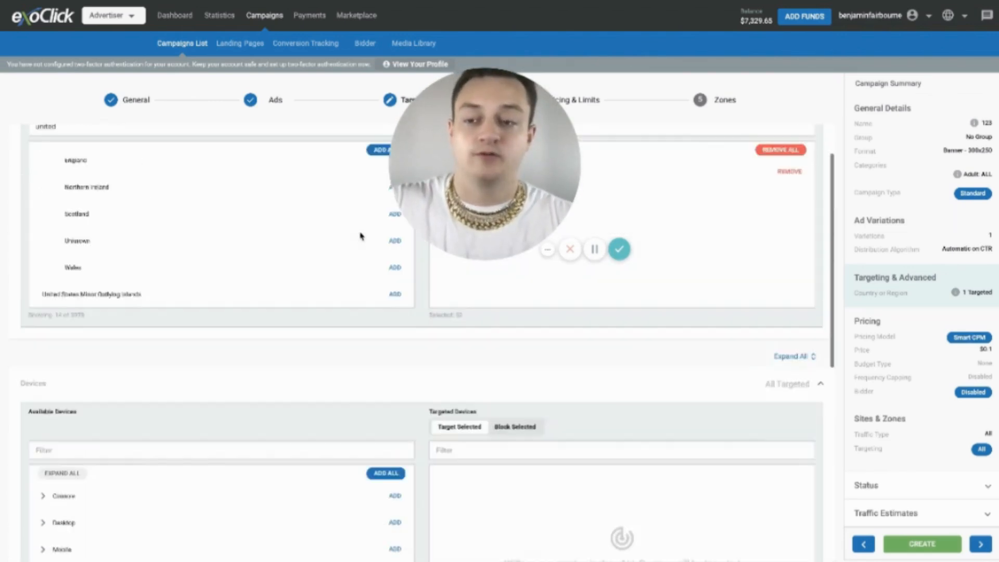
{"action": "scroll", "coordinate": [360, 236], "scroll_direction": "down", "scroll_amount": 8}
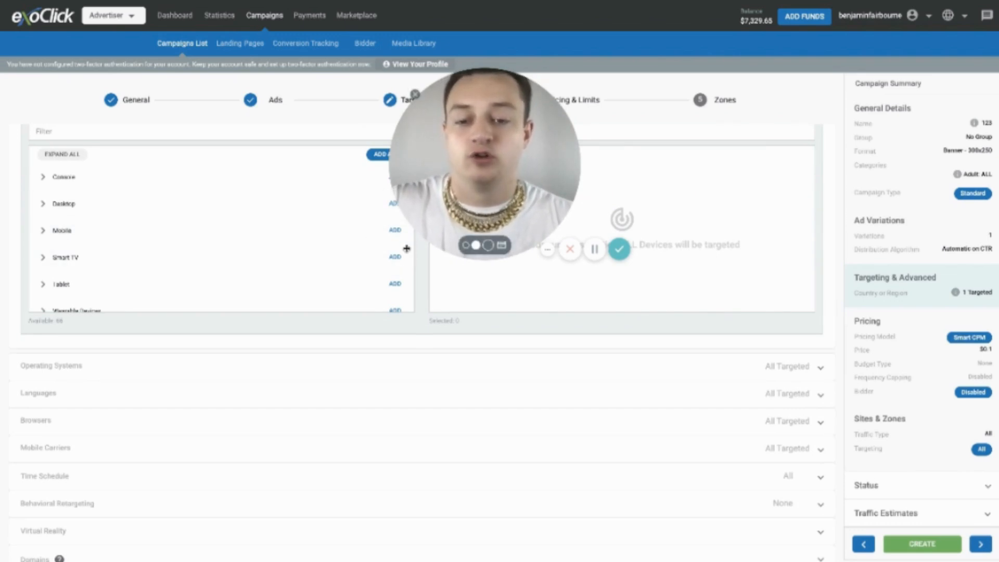
{"action": "scroll", "coordinate": [323, 248], "scroll_direction": "up", "scroll_amount": 1}
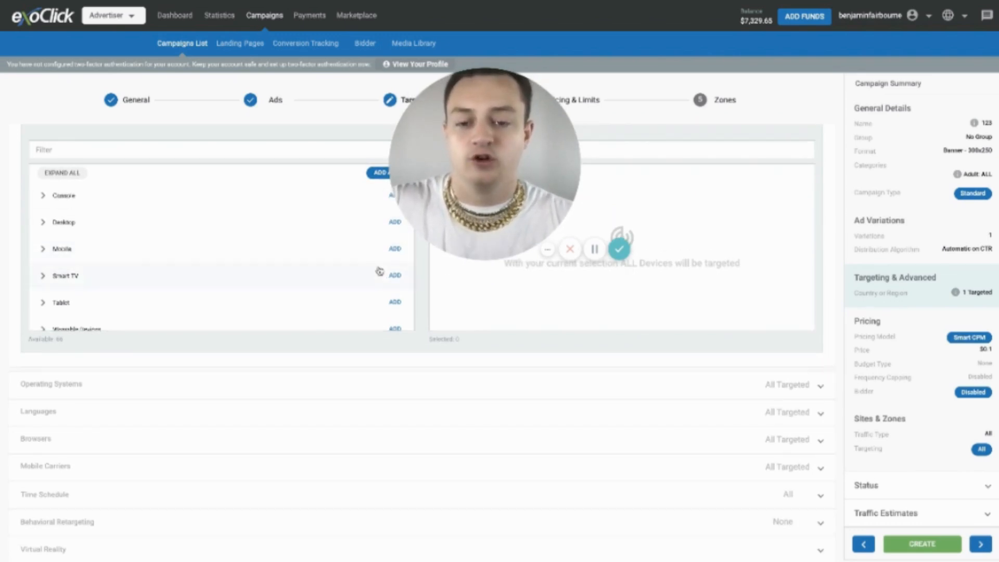
{"action": "scroll", "coordinate": [385, 281], "scroll_direction": "up", "scroll_amount": 1}
{"action": "left_click", "coordinate": [394, 289]}
{"action": "scroll", "coordinate": [281, 292], "scroll_direction": "down", "scroll_amount": 3}
{"action": "left_click", "coordinate": [167, 296]}
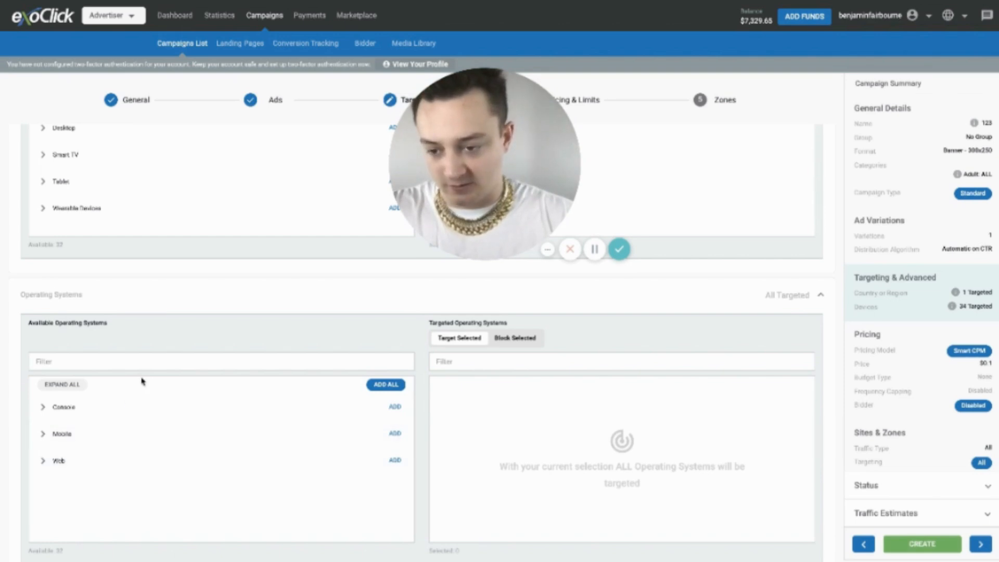
{"action": "left_click", "coordinate": [218, 291]}
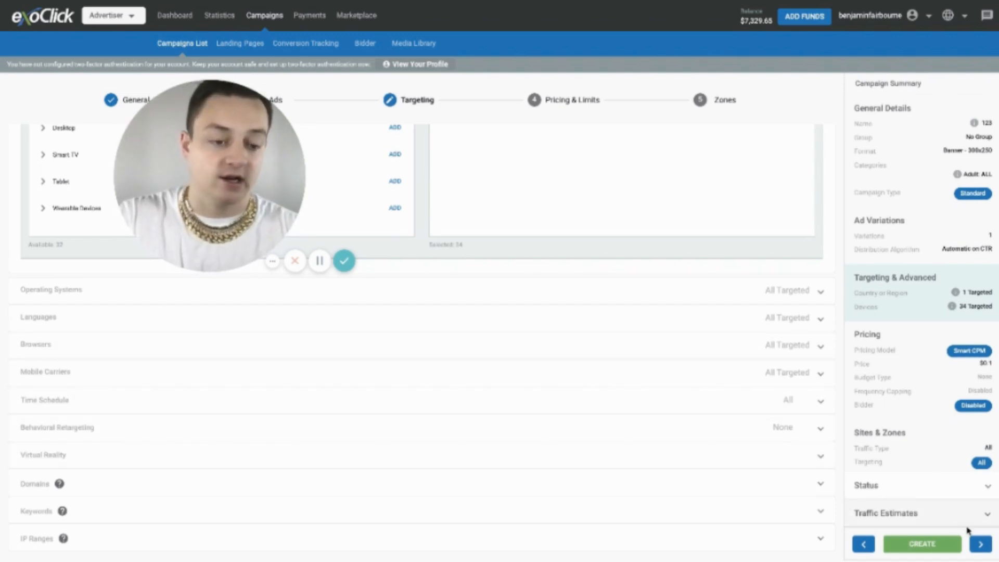
Step: Advance to the Pricing & Limits stage and read the explanation of the pricing models
{"action": "left_click", "coordinate": [981, 545]}
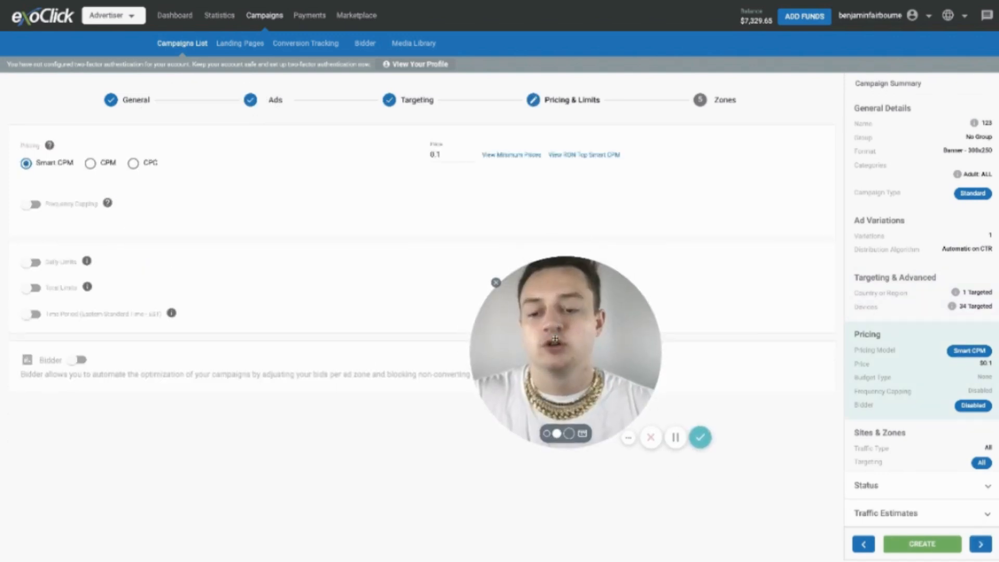
{"action": "left_click_drag", "start_coordinate": [537, 393], "coordinate": [403, 385]}
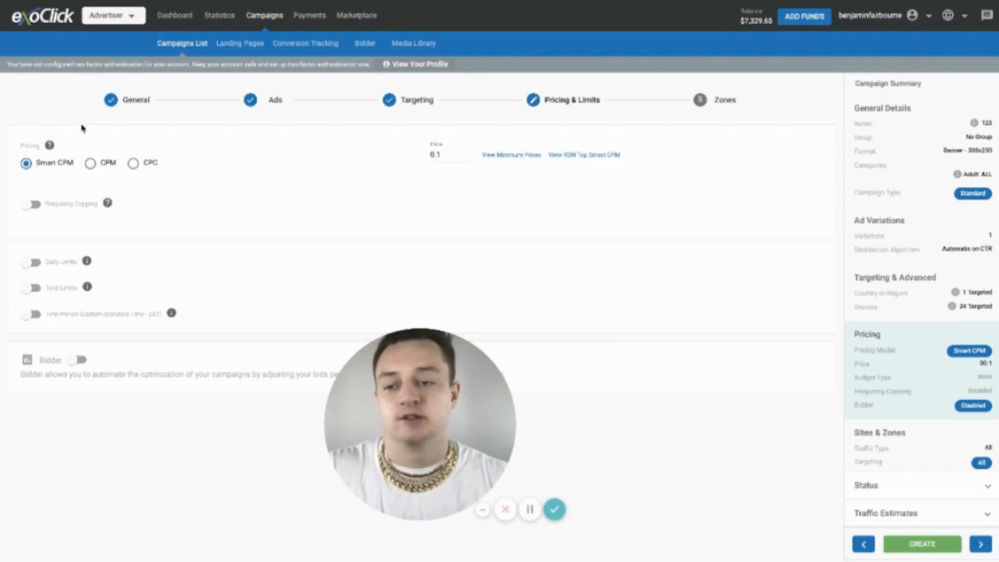
{"action": "mouse_move", "coordinate": [50, 145]}
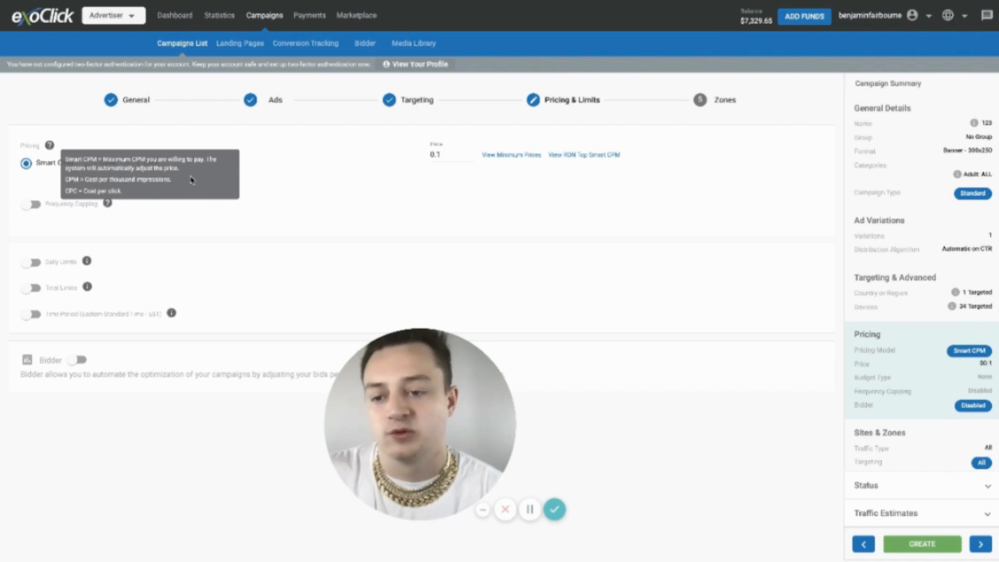
{"action": "left_click_drag", "start_coordinate": [178, 185], "coordinate": [84, 181]}
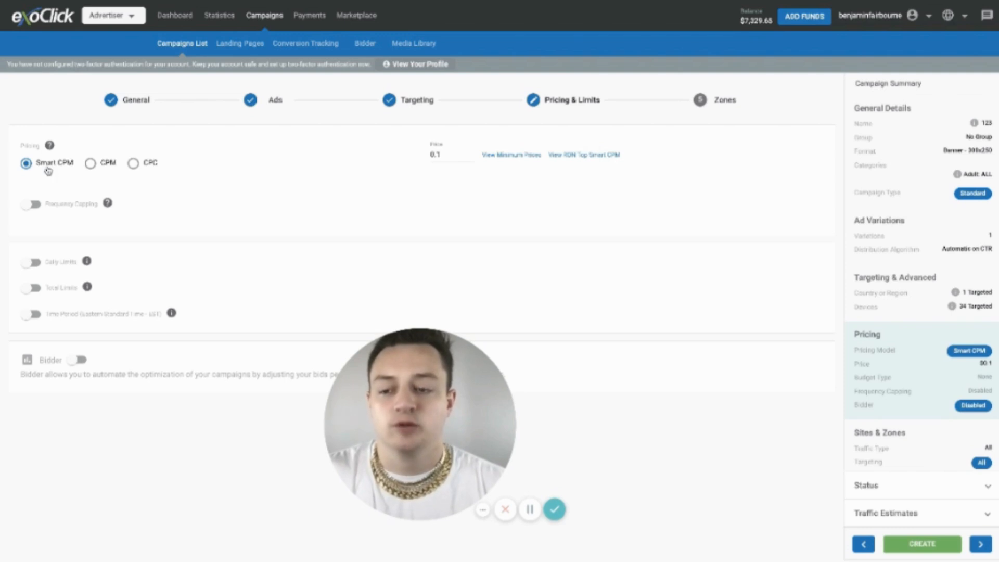
Step: Choose the CPM pricing model and check the minimum prices for the United States
{"action": "left_click", "coordinate": [89, 163]}
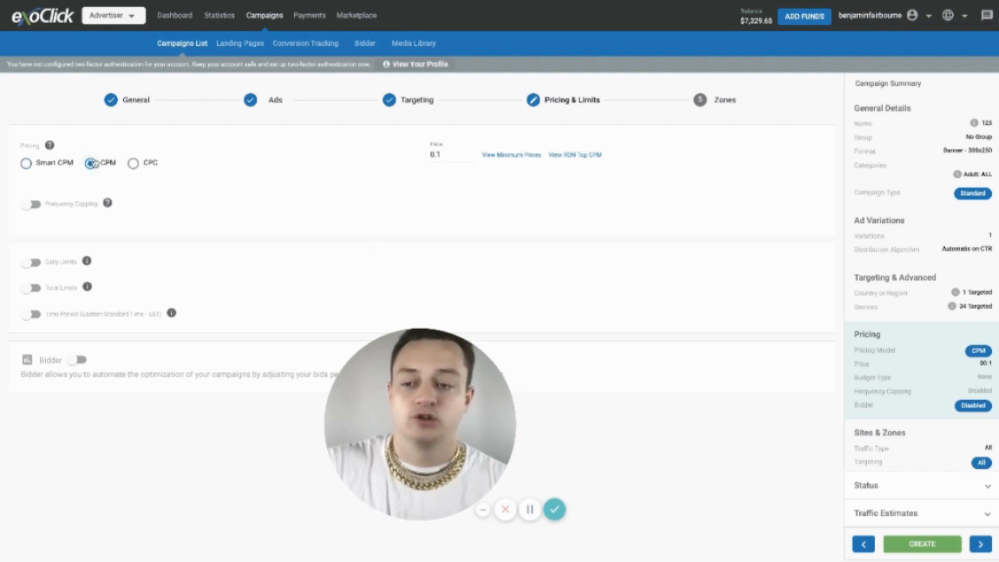
{"action": "left_click", "coordinate": [450, 156]}
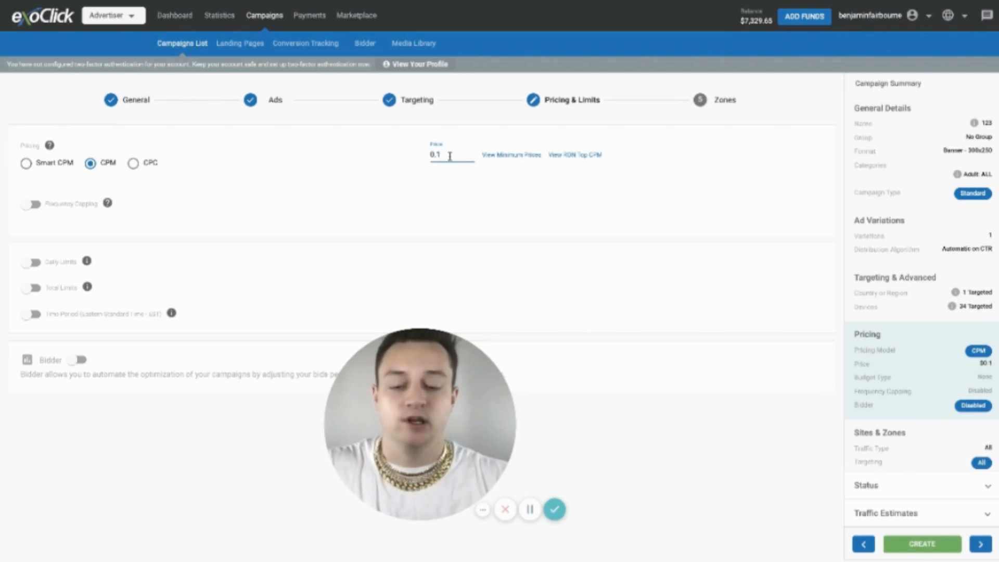
{"action": "left_click", "coordinate": [526, 158]}
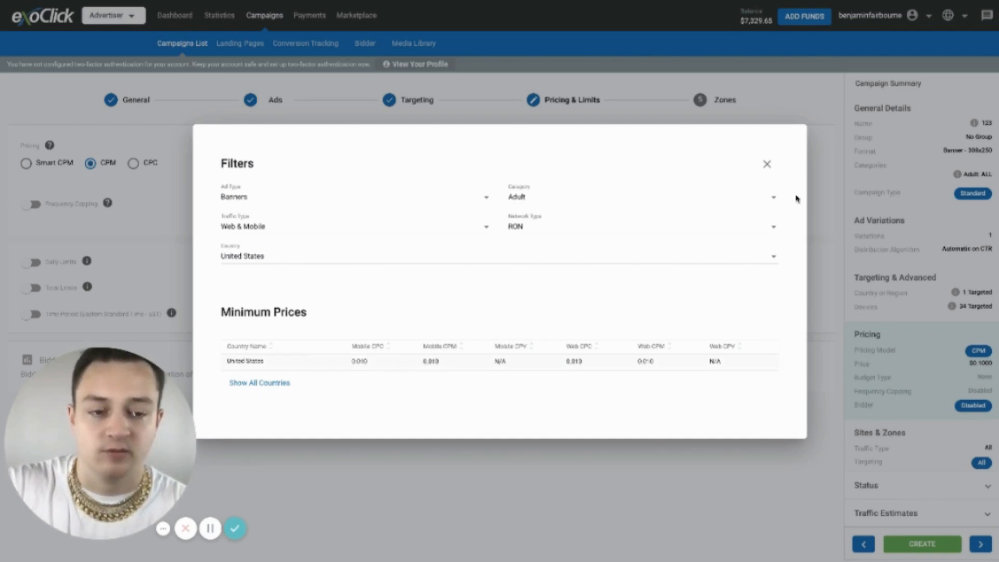
{"action": "left_click", "coordinate": [767, 163]}
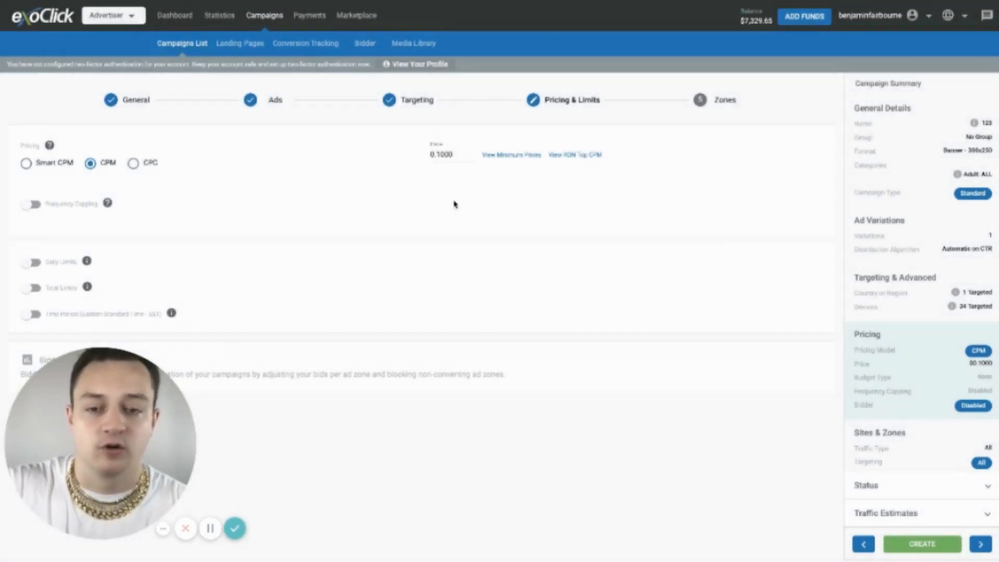
Step: Set the campaign's CPM price to 0.5000
{"action": "left_click", "coordinate": [439, 153]}
{"action": "key", "text": "BackSpace"}
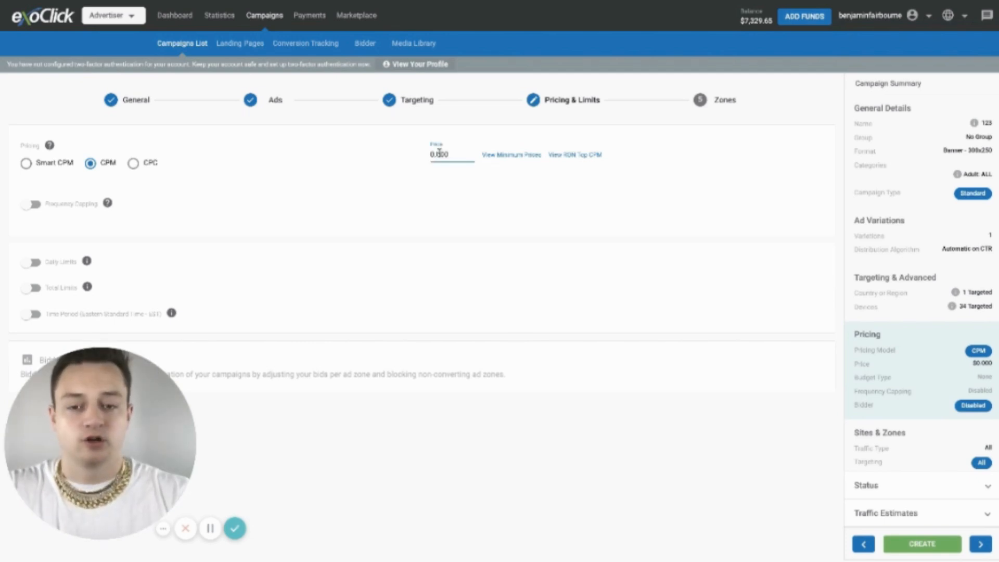
{"action": "type", "text": "5"}
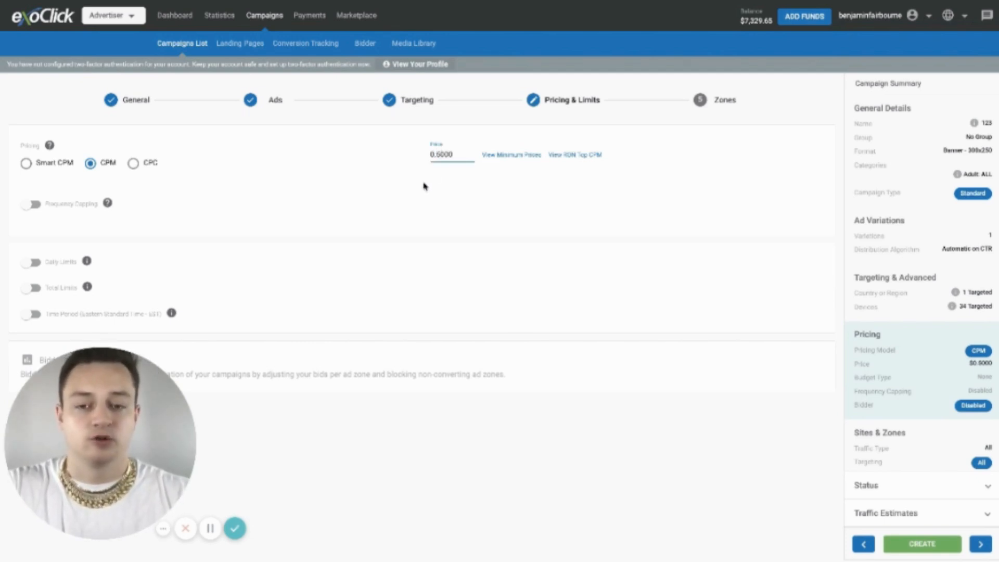
Step: Enable the campaign's daily and total limits and set the total budget to $200
{"action": "left_click", "coordinate": [455, 192]}
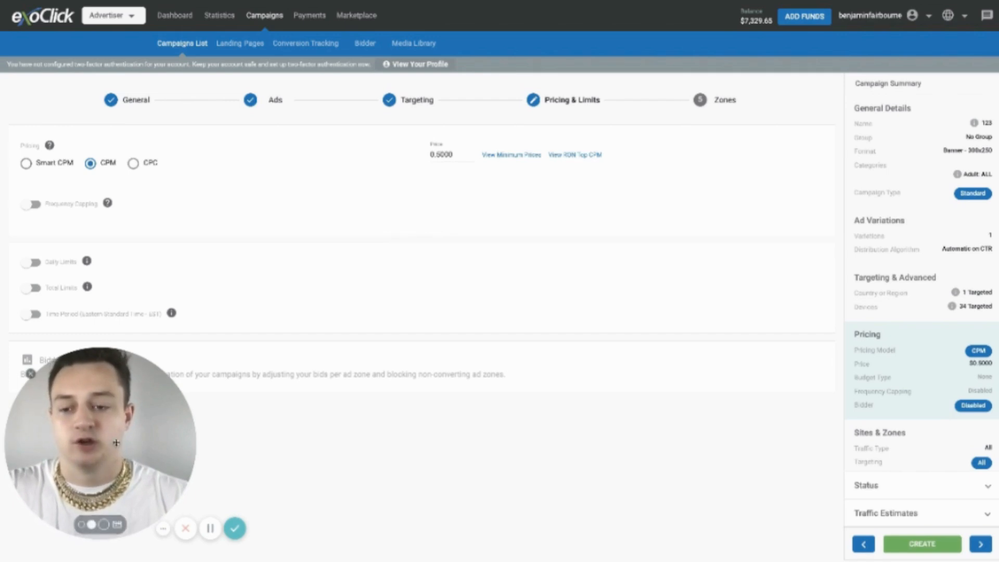
{"action": "left_click_drag", "start_coordinate": [131, 439], "coordinate": [611, 306]}
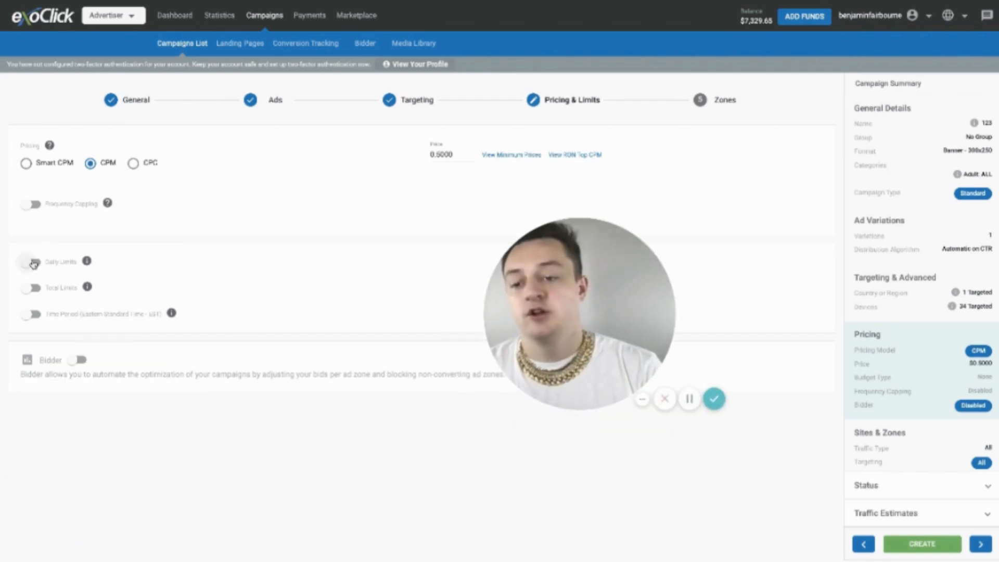
{"action": "left_click", "coordinate": [30, 262]}
{"action": "left_click_drag", "start_coordinate": [593, 253], "coordinate": [668, 68]}
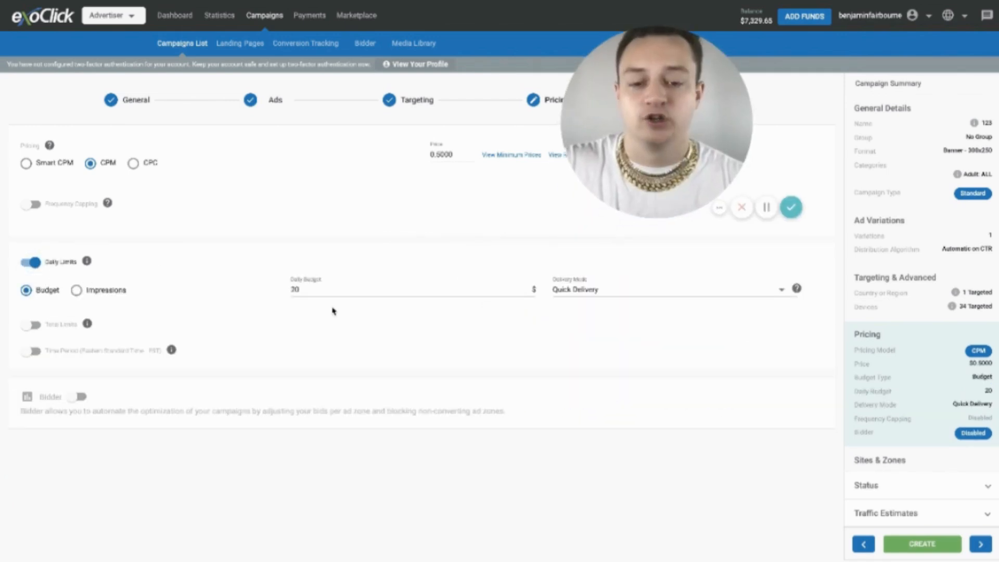
{"action": "left_click", "coordinate": [42, 330]}
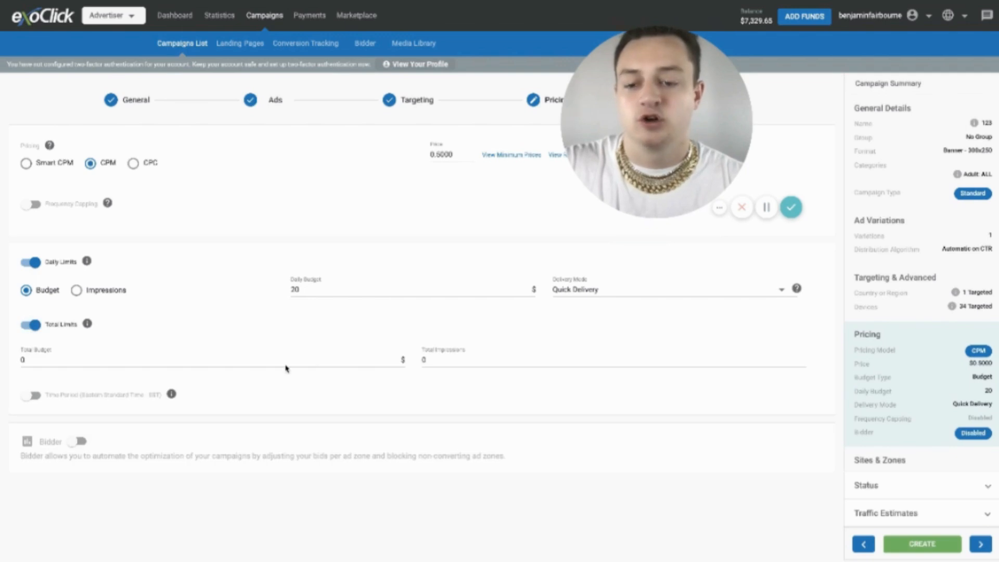
{"action": "left_click", "coordinate": [206, 353]}
{"action": "type", "text": "200"}
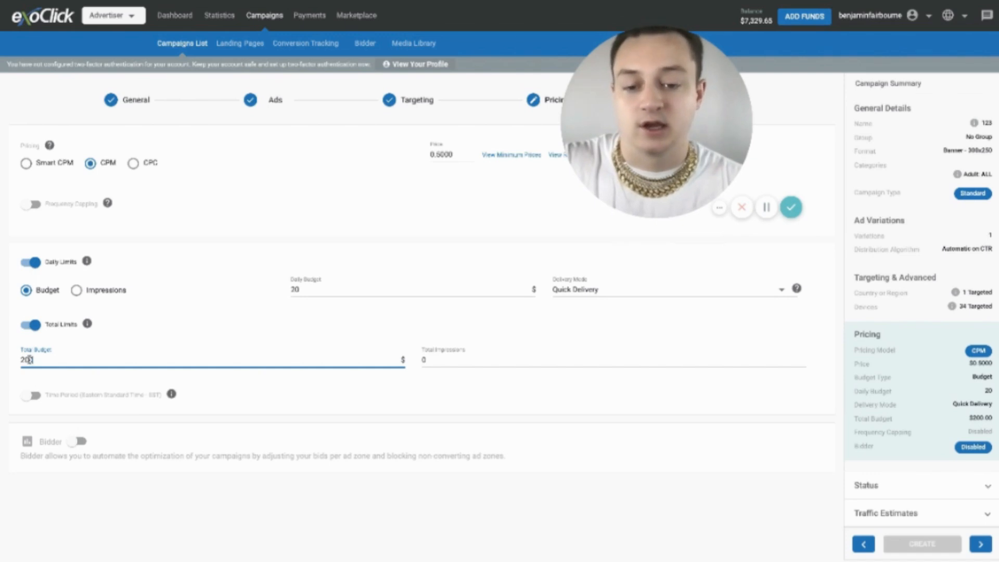
Step: Set the daily budget's delivery mode to Distribute throughout the day
{"action": "left_click", "coordinate": [597, 291]}
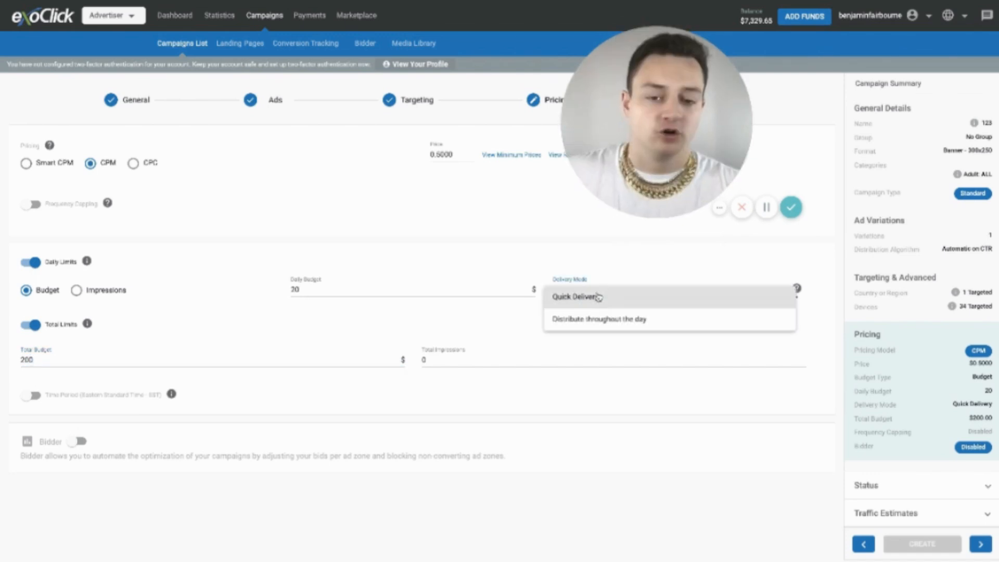
{"action": "left_click", "coordinate": [605, 318]}
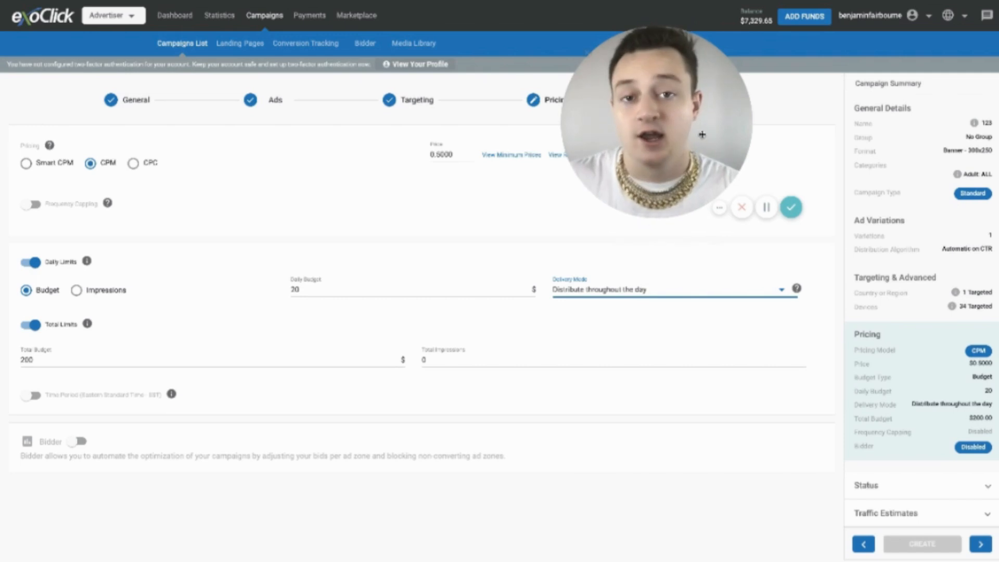
{"action": "left_click_drag", "start_coordinate": [702, 135], "coordinate": [658, 141]}
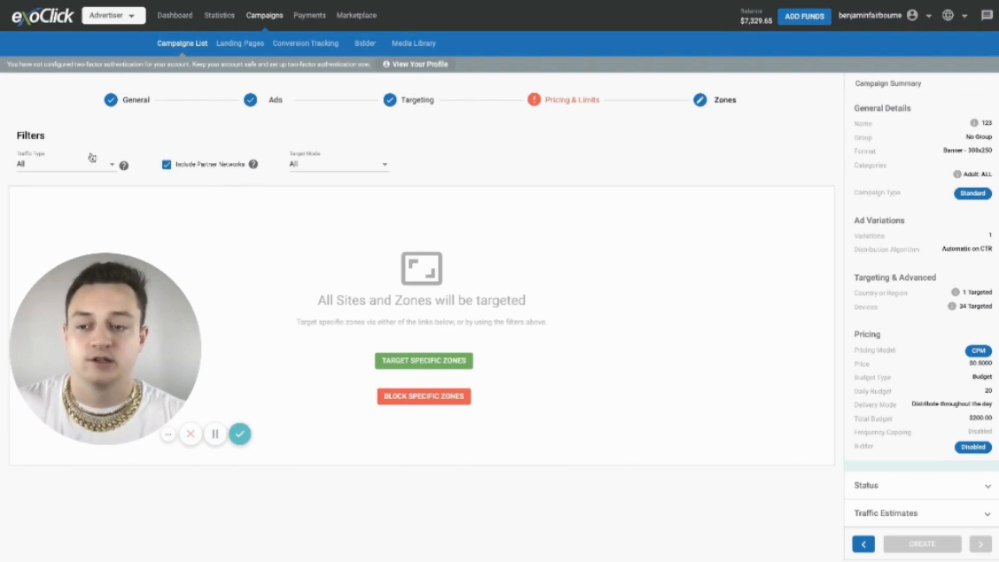
Step: Check the Traffic Type and Target Mode filter options in the Zones stage
{"action": "left_click", "coordinate": [90, 162]}
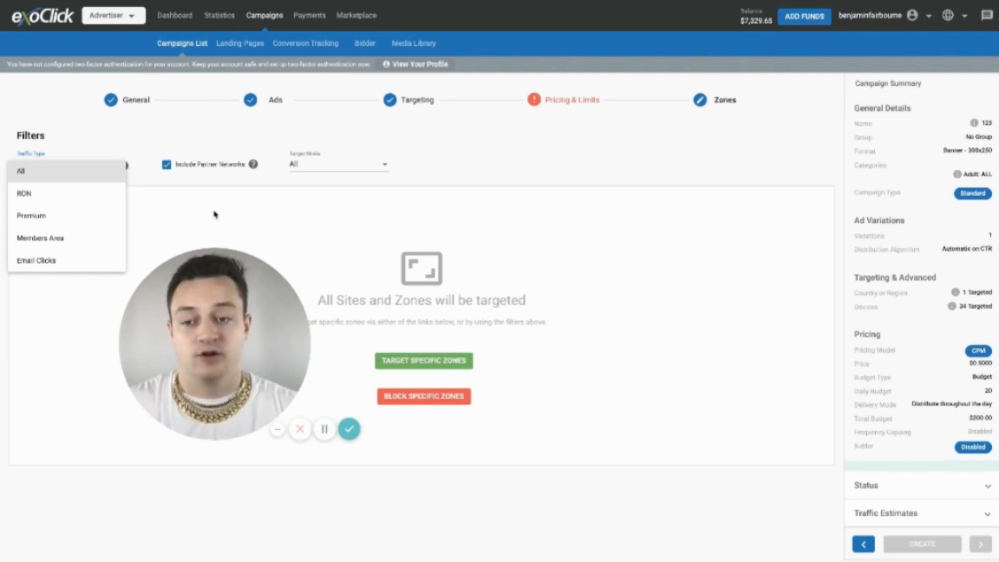
{"action": "left_click", "coordinate": [155, 209]}
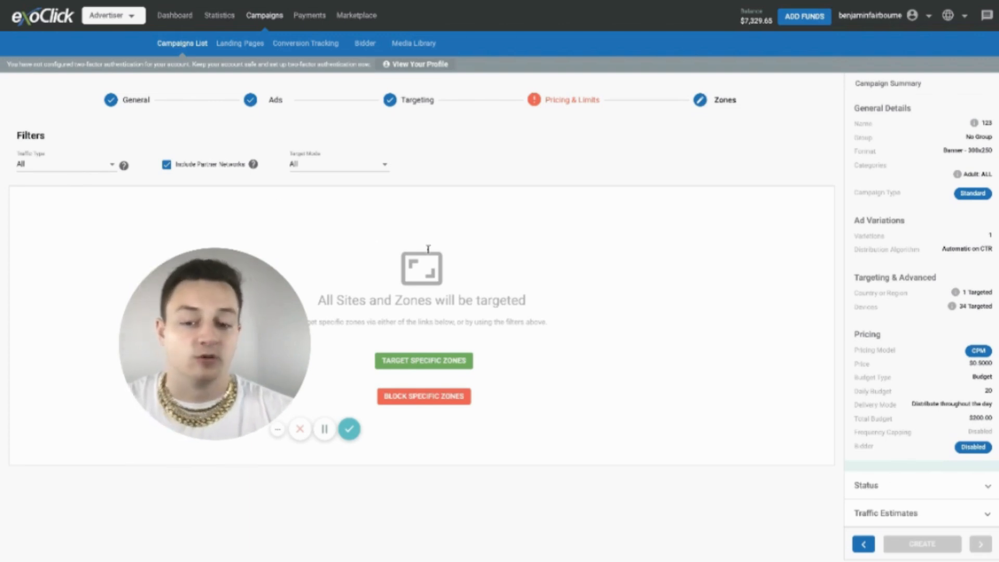
{"action": "mouse_move", "coordinate": [267, 323]}
{"action": "left_click_drag", "start_coordinate": [267, 323], "coordinate": [177, 333]}
{"action": "left_click", "coordinate": [366, 162]}
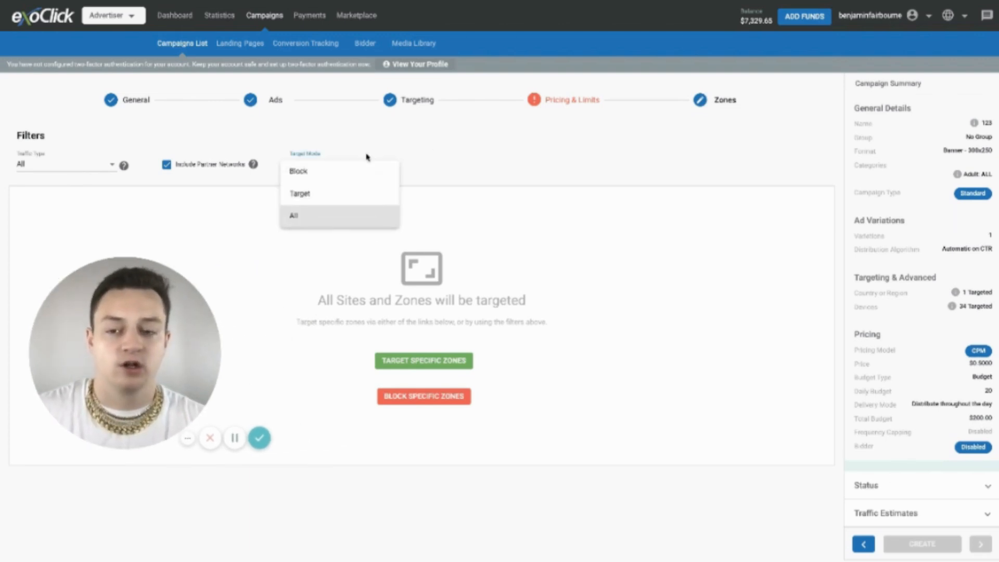
{"action": "left_click", "coordinate": [617, 259]}
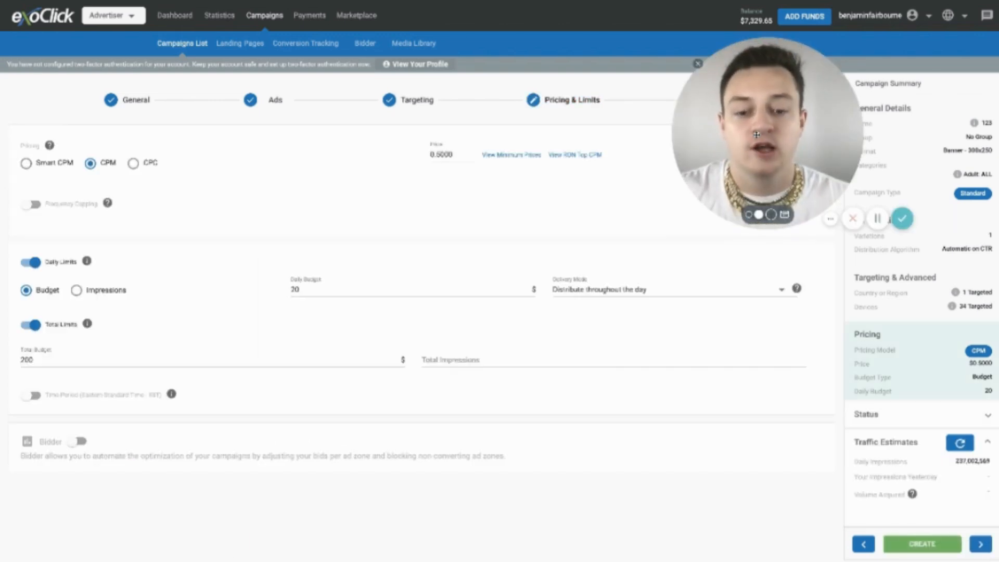
Step: Try out a total impressions limit for the campaign and clear the field again
{"action": "left_click", "coordinate": [442, 360]}
{"action": "type", "text": "1"}
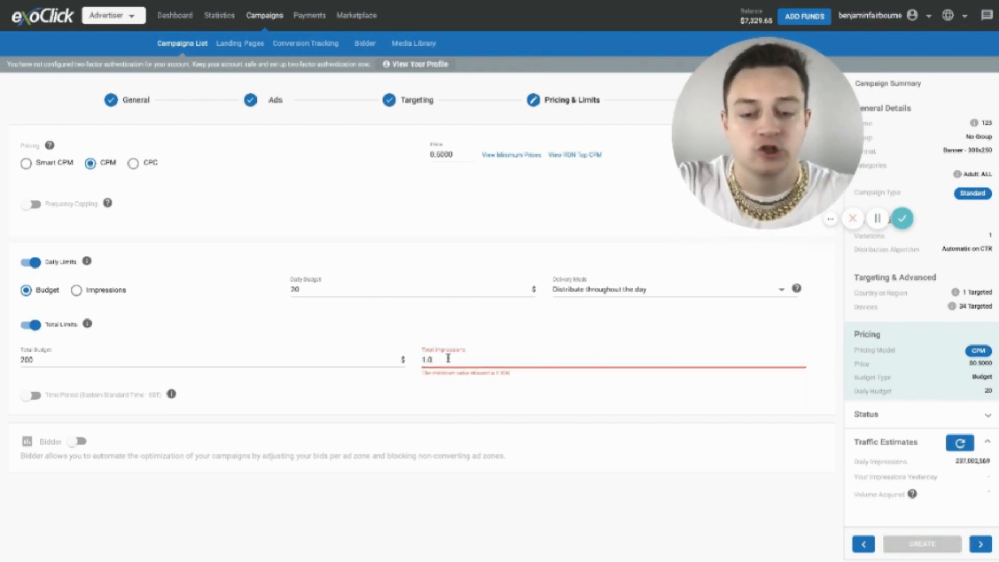
{"action": "key", "text": "BackSpace"}
{"action": "key", "text": "BackSpace"}
{"action": "key", "text": "BackSpace"}
{"action": "left_click", "coordinate": [469, 403]}
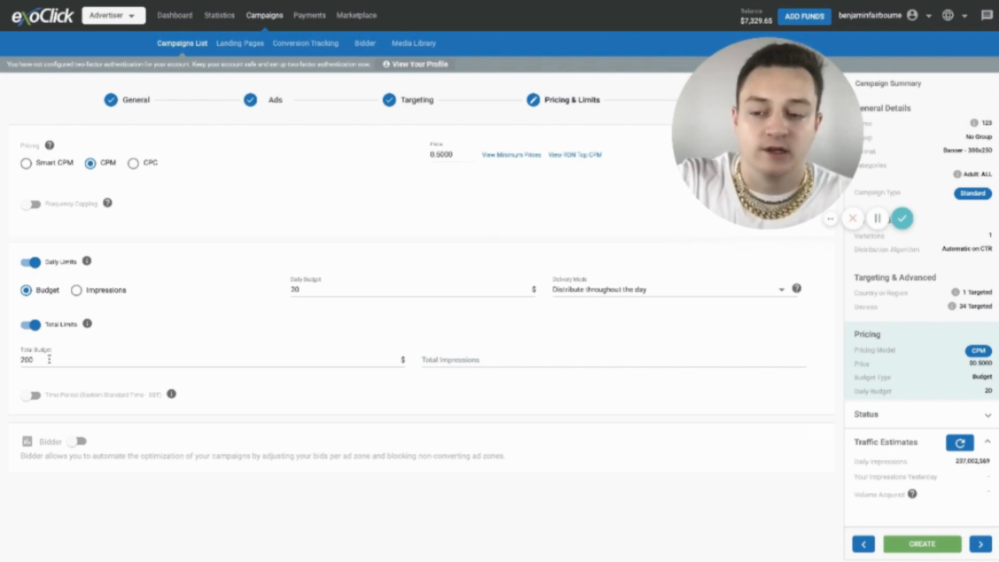
Step: Advance to the Zones stage and review the status options and impressions of the listed ad zones
{"action": "left_click_drag", "start_coordinate": [37, 362], "coordinate": [19, 366]}
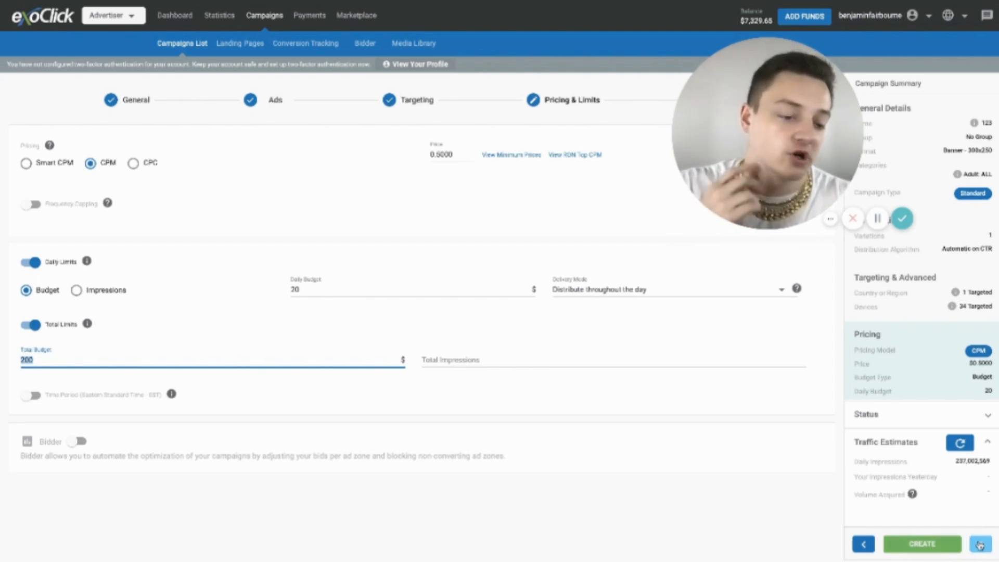
{"action": "left_click", "coordinate": [979, 545]}
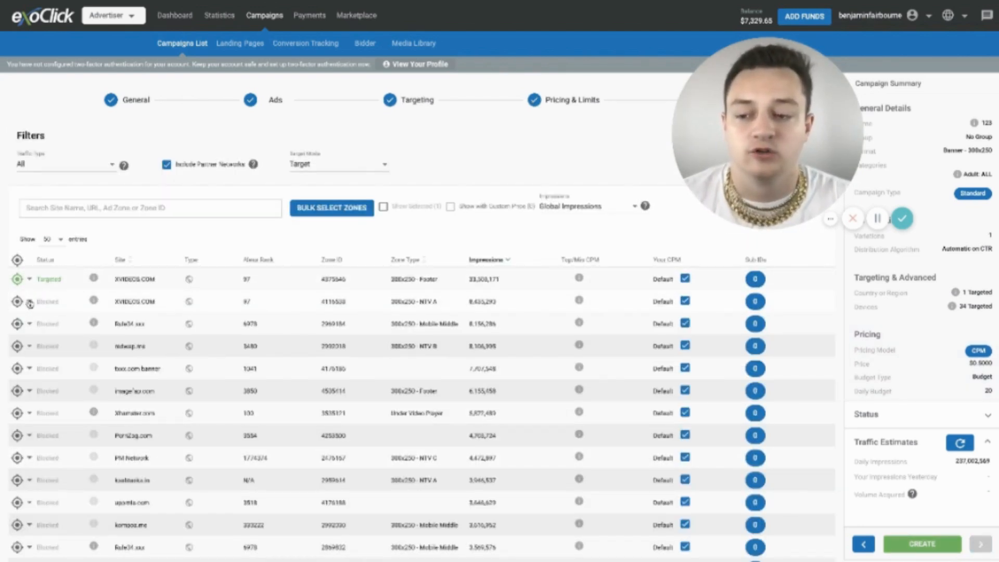
{"action": "left_click", "coordinate": [30, 302]}
{"action": "left_click", "coordinate": [82, 307]}
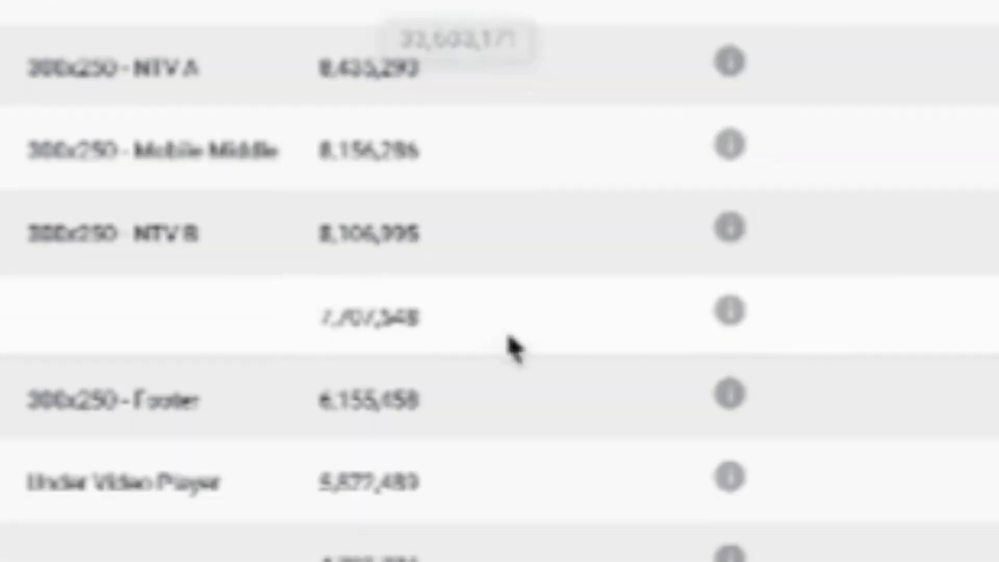
{"action": "scroll", "coordinate": [521, 376], "scroll_direction": "down", "scroll_amount": 8}
{"action": "scroll", "coordinate": [520, 376], "scroll_direction": "up", "scroll_amount": 10}
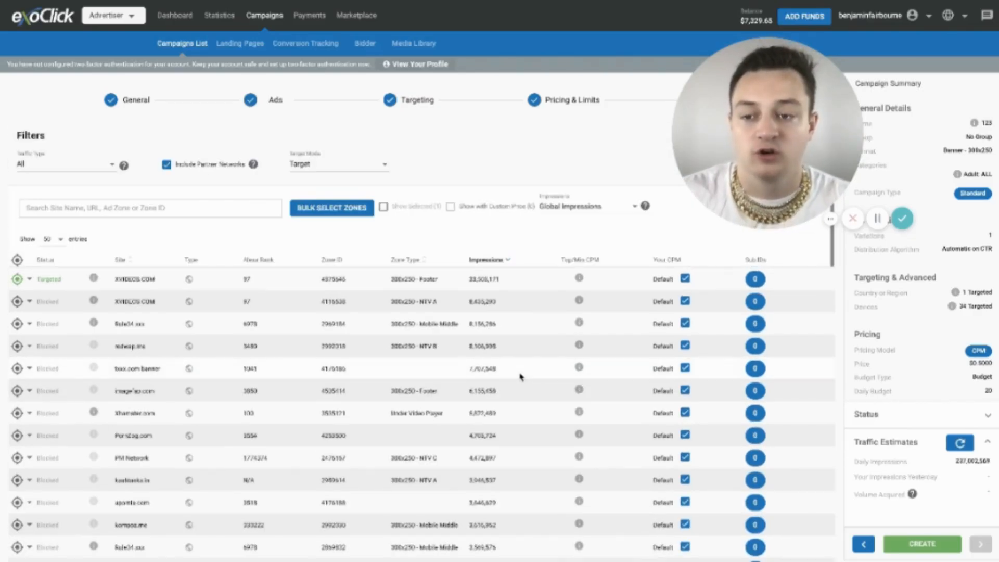